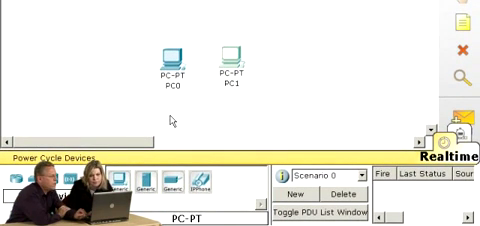
Place PC2 and give it static IP 192.168.10.20 with mask 255.255.255.0
{"action": "left_click", "coordinate": [139, 180]}
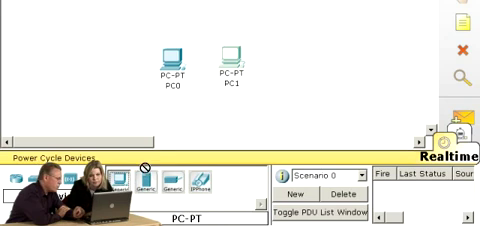
{"action": "left_click", "coordinate": [286, 60]}
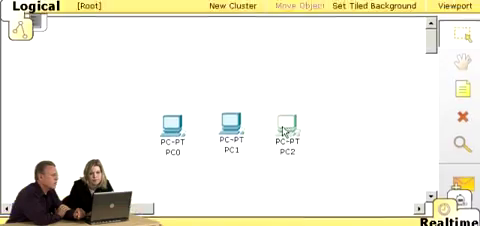
{"action": "left_click", "coordinate": [286, 60]}
{"action": "left_click", "coordinate": [78, 26]}
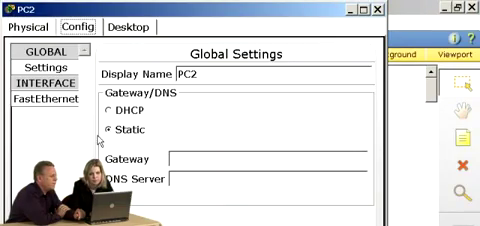
{"action": "left_click", "coordinate": [45, 99]}
{"action": "left_click", "coordinate": [230, 159]}
{"action": "type", "text": "192.168.10.20"}
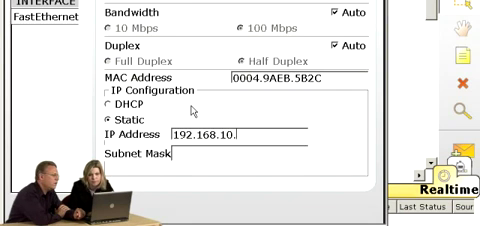
{"action": "key", "text": "Tab"}
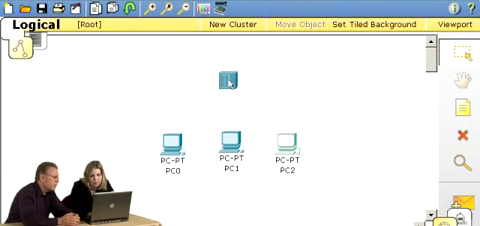
Place Hub0 above the PCs and cable PC0's FastEthernet port to it
{"action": "left_click", "coordinate": [231, 82]}
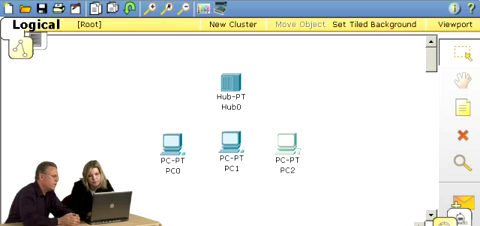
{"action": "left_click", "coordinate": [175, 145]}
{"action": "left_click", "coordinate": [190, 155]}
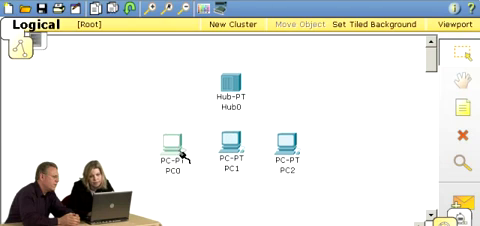
{"action": "left_click", "coordinate": [230, 85]}
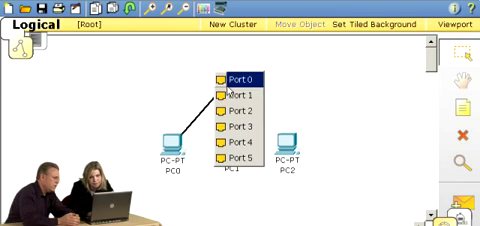
{"action": "left_click", "coordinate": [236, 95]}
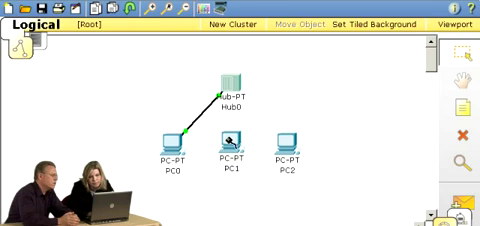
Cable the FastEthernet ports of PC1 and PC2 to Hub0
{"action": "left_click", "coordinate": [230, 140]}
{"action": "left_click", "coordinate": [250, 154]}
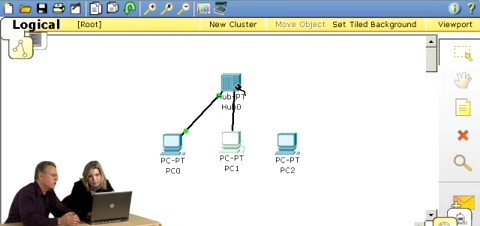
{"action": "left_click", "coordinate": [236, 86]}
{"action": "left_click", "coordinate": [240, 109]}
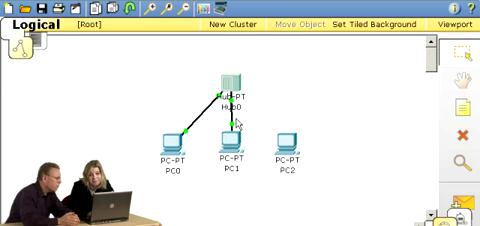
{"action": "left_click", "coordinate": [287, 141]}
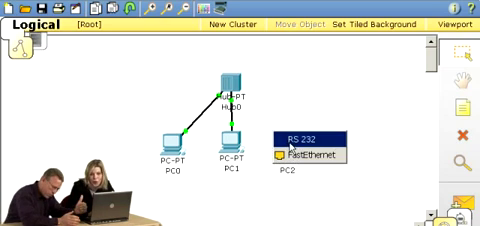
{"action": "left_click", "coordinate": [305, 156]}
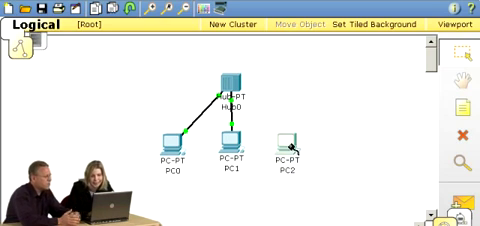
{"action": "left_click", "coordinate": [238, 88]}
{"action": "left_click", "coordinate": [244, 96]}
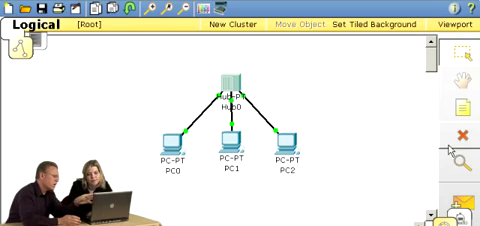
Delete Hub0 with its links and place a 2950T-24 switch above the PCs
{"action": "left_click", "coordinate": [463, 136]}
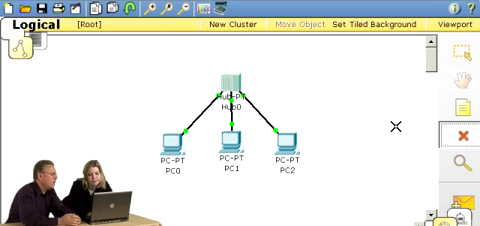
{"action": "left_click", "coordinate": [231, 84]}
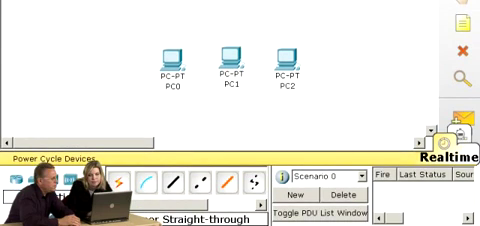
{"action": "left_click", "coordinate": [70, 182]}
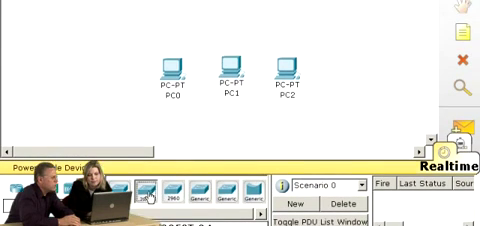
{"action": "mouse_move", "coordinate": [145, 181]}
{"action": "left_mouse_down"}
{"action": "mouse_move", "coordinate": [133, 112]}
{"action": "mouse_move", "coordinate": [237, 100]}
{"action": "left_mouse_up"}
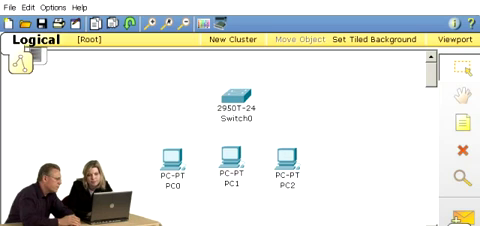
Connect the FastEthernet ports of PC0, PC1 and PC2 to Switch0 ports
{"action": "left_click", "coordinate": [172, 160]}
{"action": "left_click", "coordinate": [190, 172]}
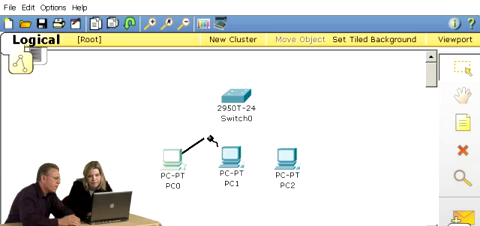
{"action": "left_click", "coordinate": [235, 102]}
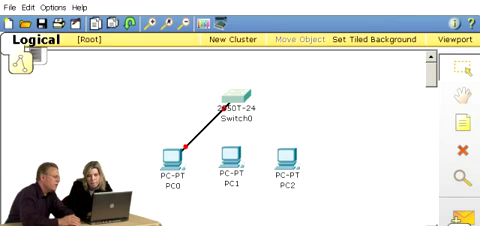
{"action": "left_click", "coordinate": [232, 156]}
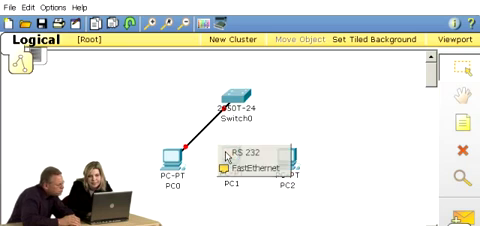
{"action": "left_click", "coordinate": [250, 168]}
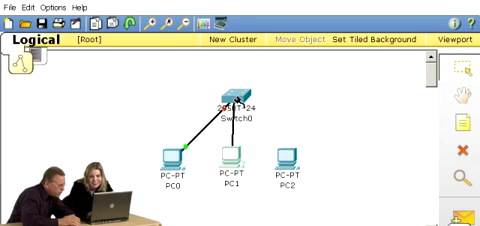
{"action": "left_click", "coordinate": [252, 100]}
{"action": "left_click", "coordinate": [258, 196]}
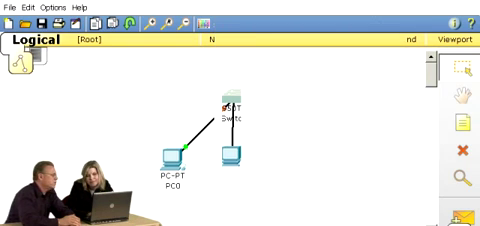
{"action": "left_click", "coordinate": [288, 168]}
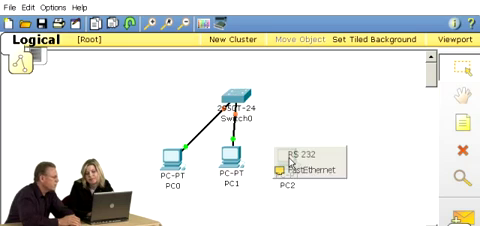
{"action": "left_click", "coordinate": [300, 169]}
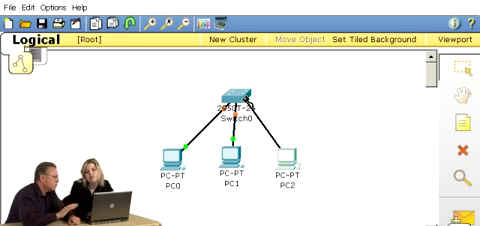
{"action": "left_click", "coordinate": [250, 96]}
{"action": "left_click", "coordinate": [250, 100]}
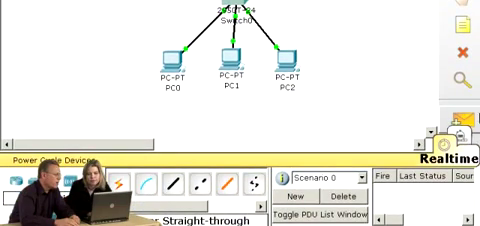
Send a simple PDU test packet from PC0 to PC2
{"action": "left_click", "coordinate": [466, 122]}
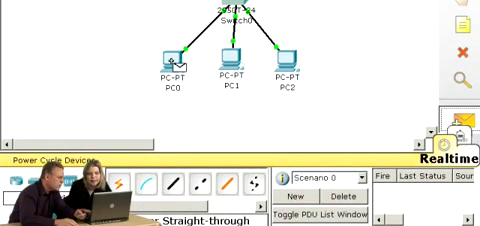
{"action": "left_click", "coordinate": [173, 60]}
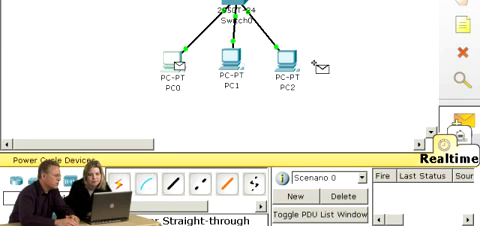
{"action": "left_click", "coordinate": [288, 62]}
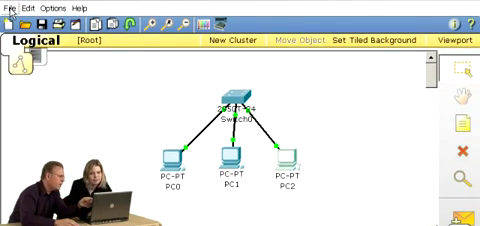
Save the network under the new name 'Test two' with Save As
{"action": "left_click", "coordinate": [12, 9]}
{"action": "left_click", "coordinate": [44, 71]}
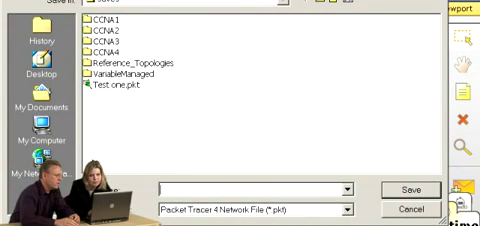
{"action": "type", "text": "Test"}
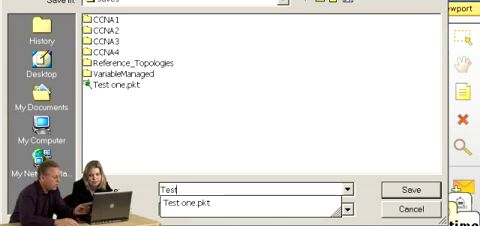
{"action": "type", "text": " two"}
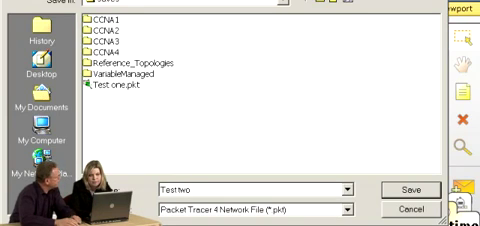
{"action": "left_click", "coordinate": [404, 191]}
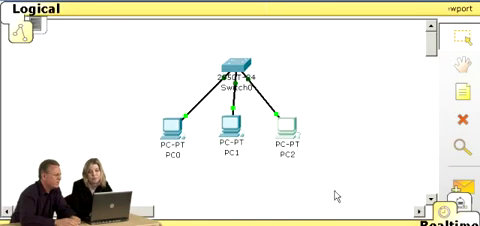